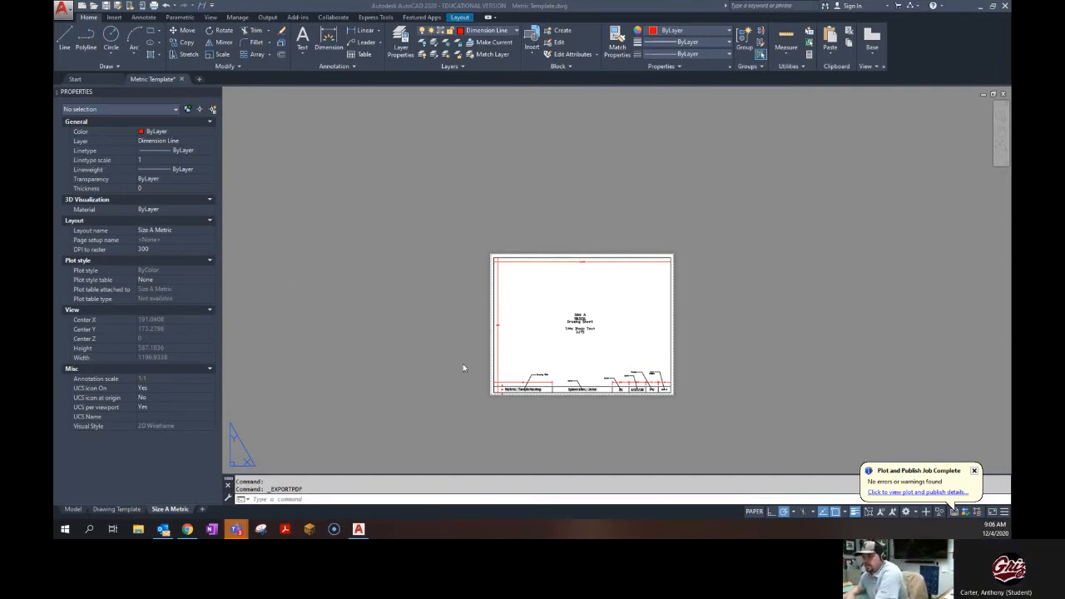
- Open the Size A Metric layout's page setup for modification and choose AutoCAD PDF (High Quality Print).pc3 as the plotter
middle_click(461, 320)
middle_click(461, 320)
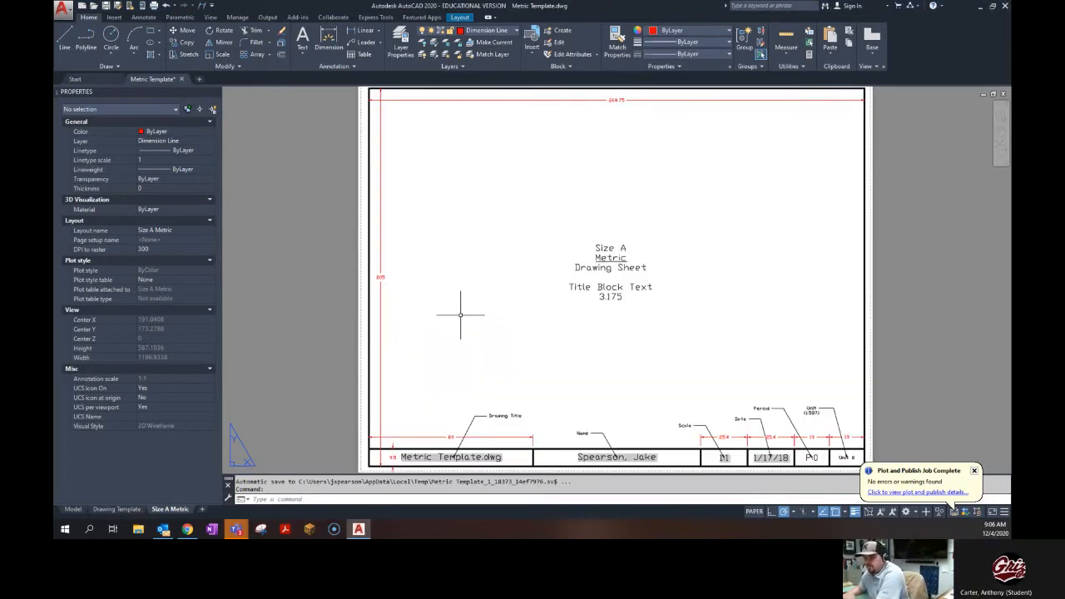
right_click(174, 510)
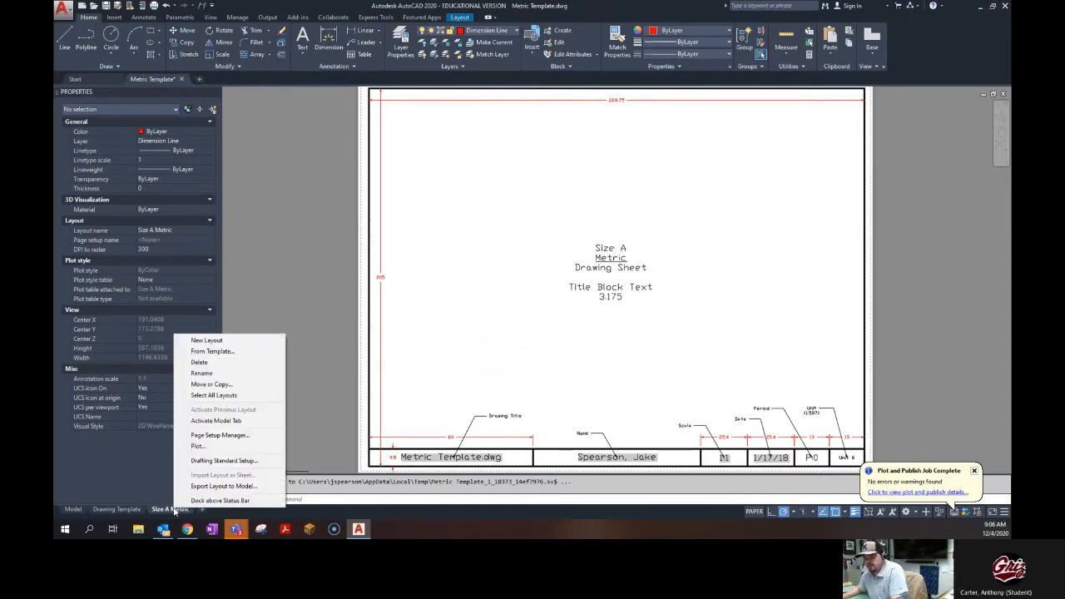
click(220, 435)
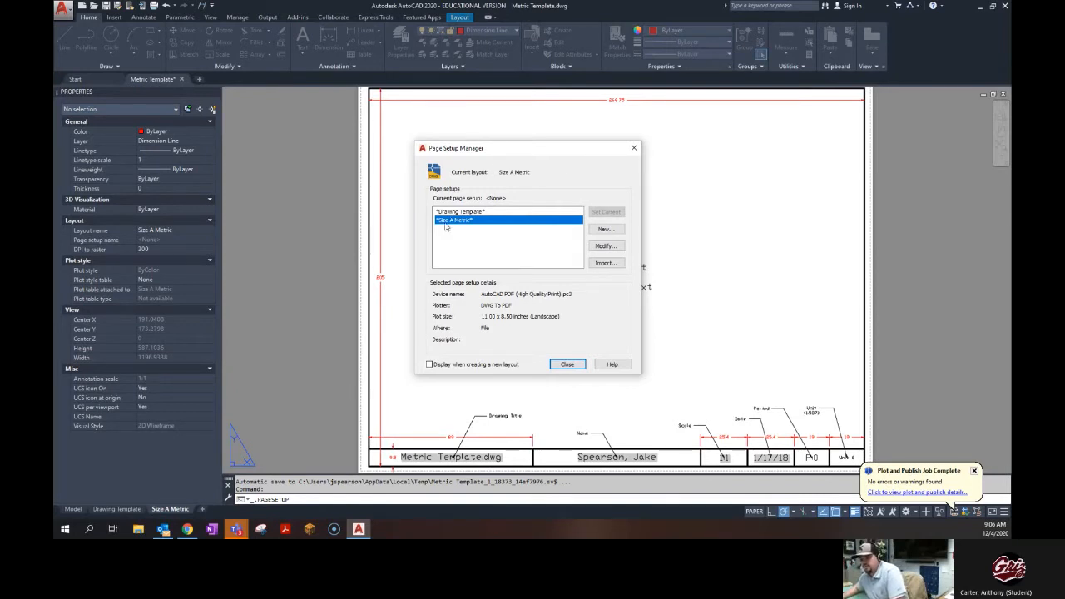
click(607, 247)
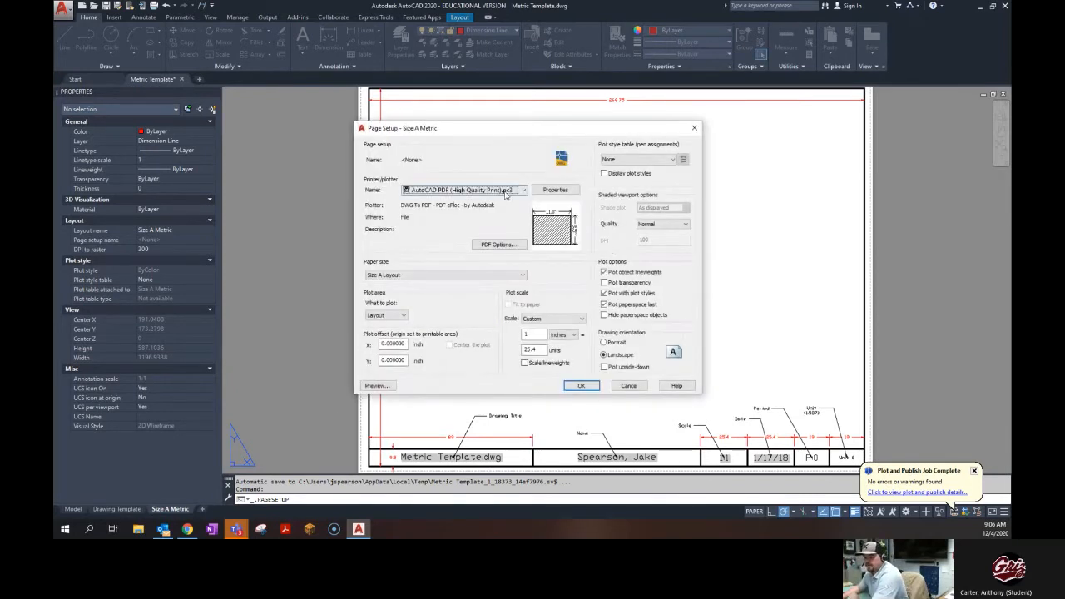
click(503, 191)
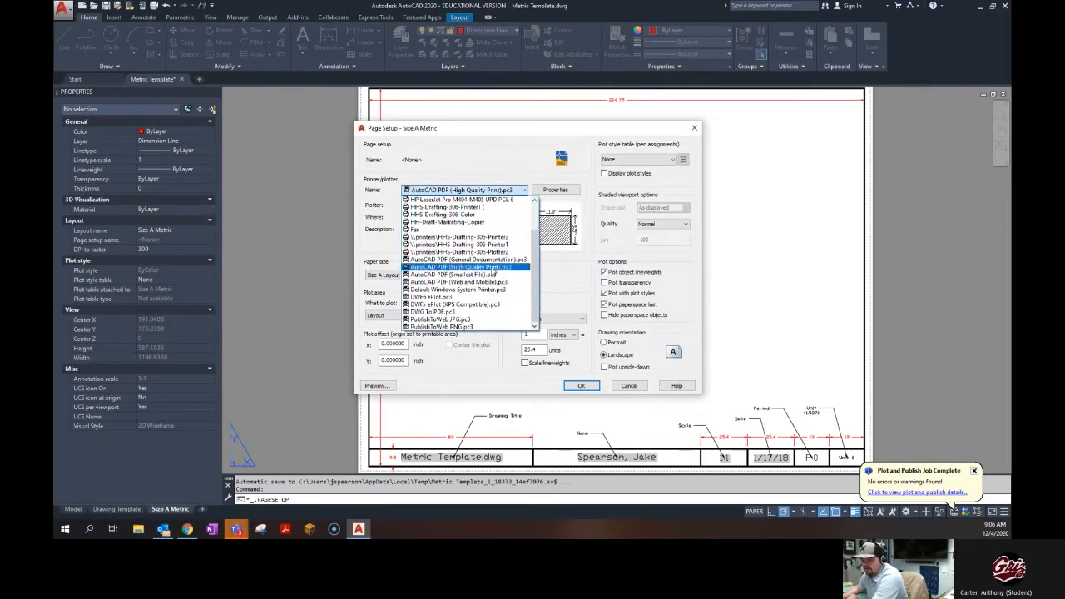
click(494, 268)
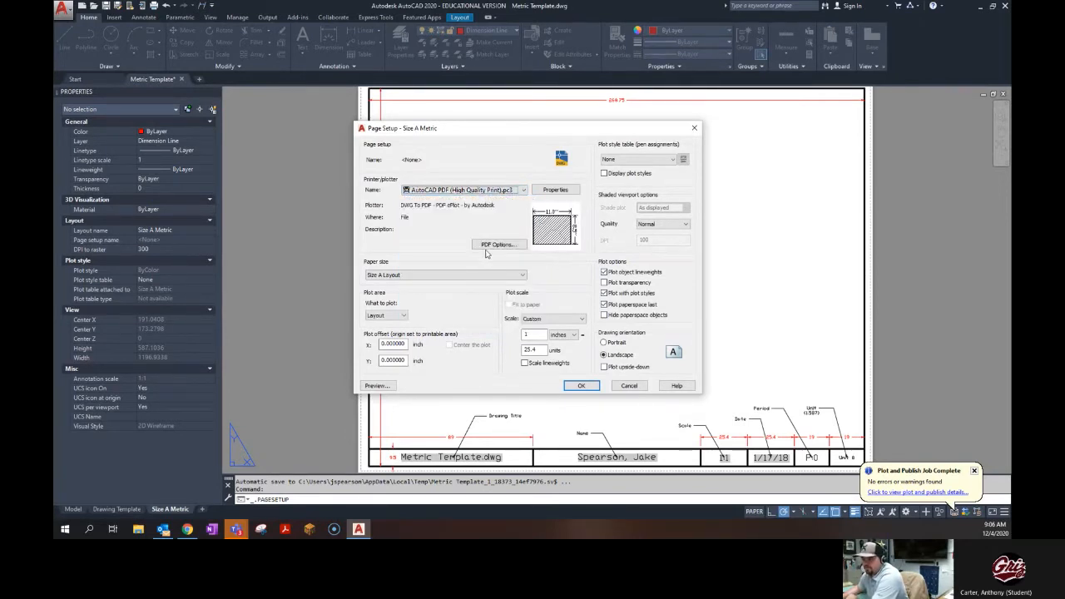
- Start a new custom paper size in the plotter's properties, based on the existing ANSI A (11.00 x 8.50 Inches) size
click(555, 189)
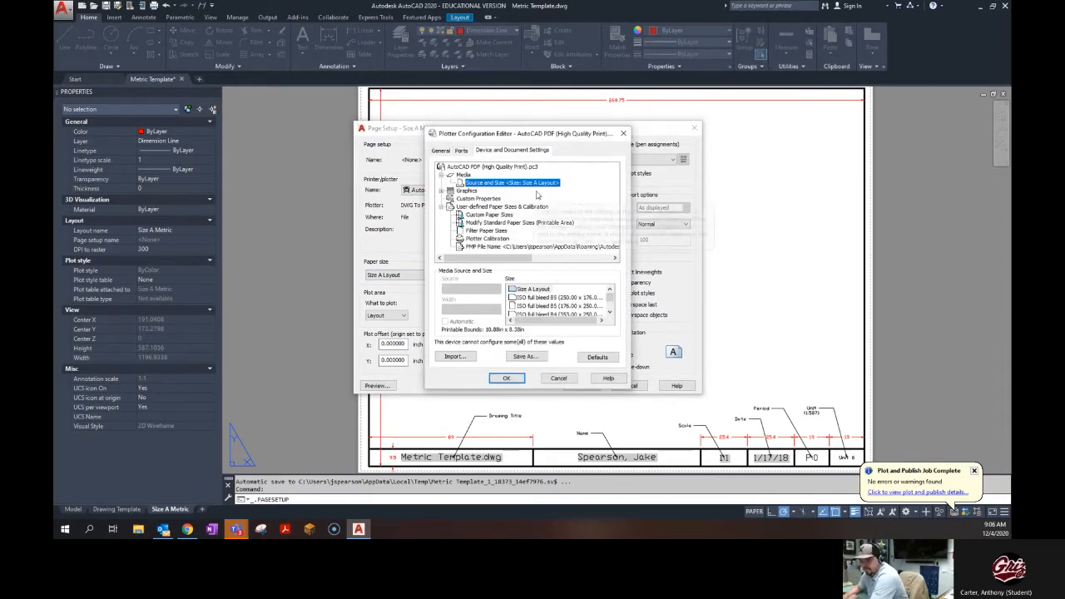
click(461, 151)
click(445, 151)
click(491, 151)
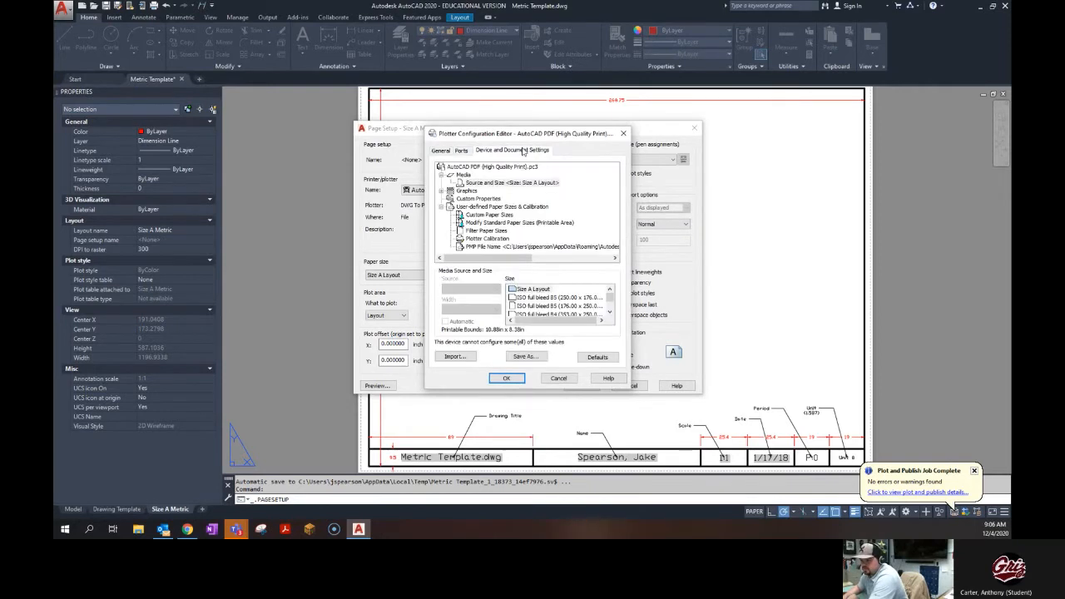
click(489, 215)
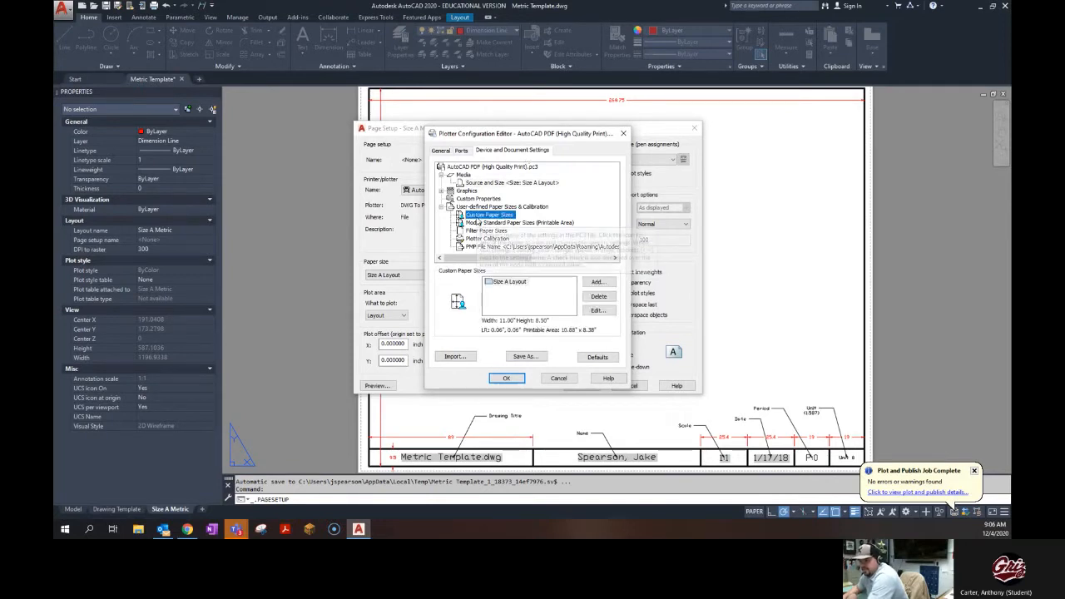
click(599, 284)
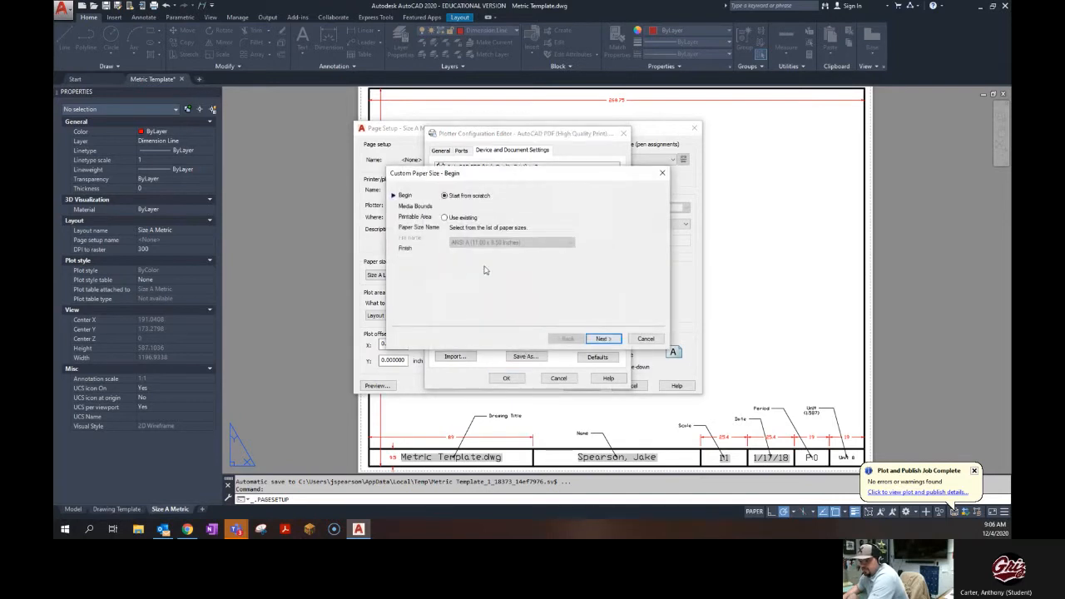
click(445, 219)
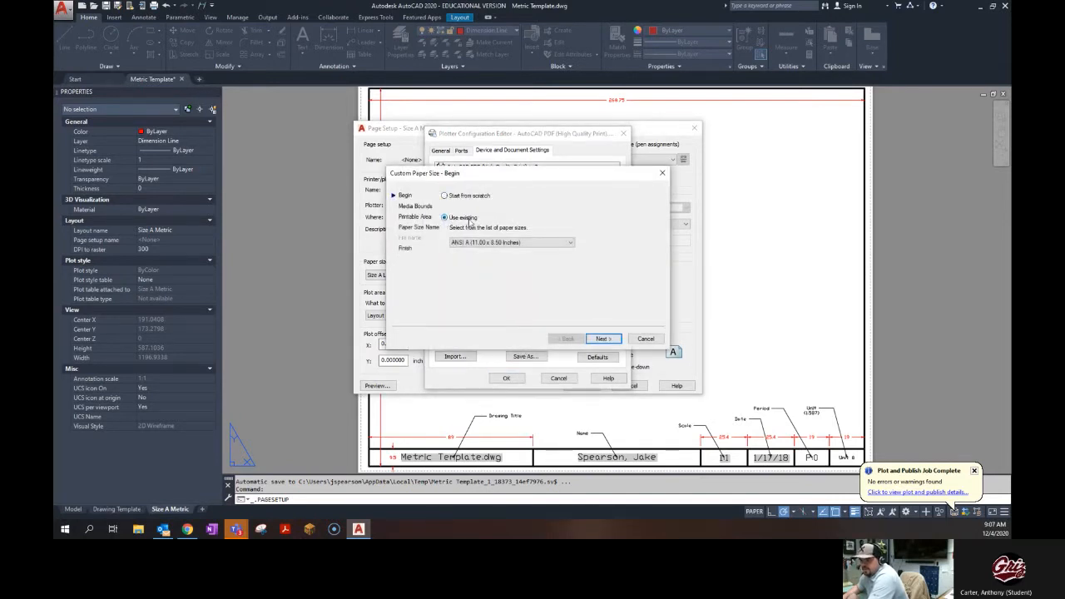
click(527, 243)
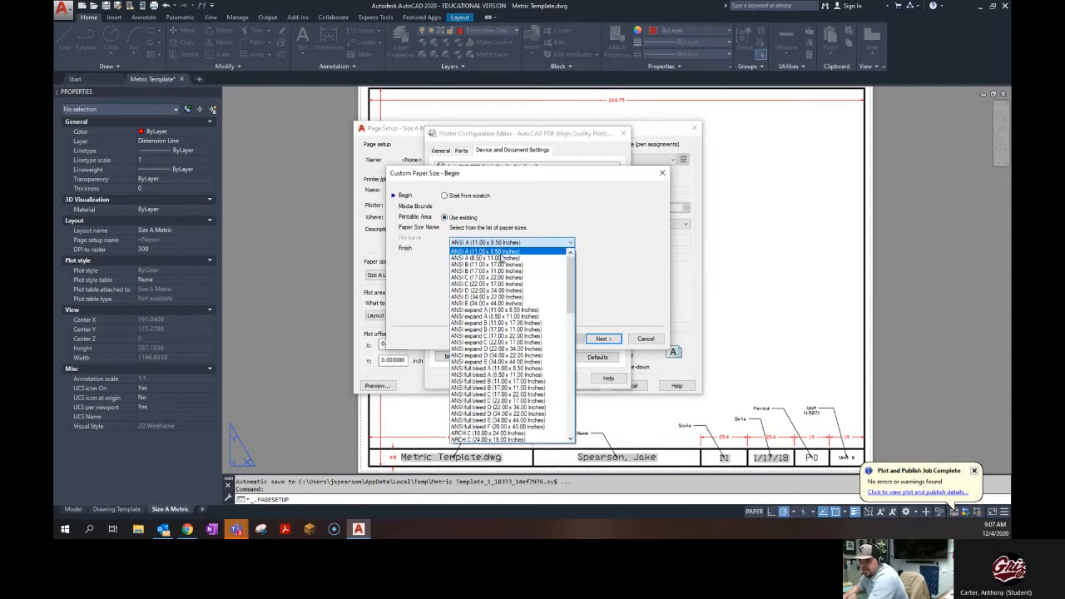
click(515, 253)
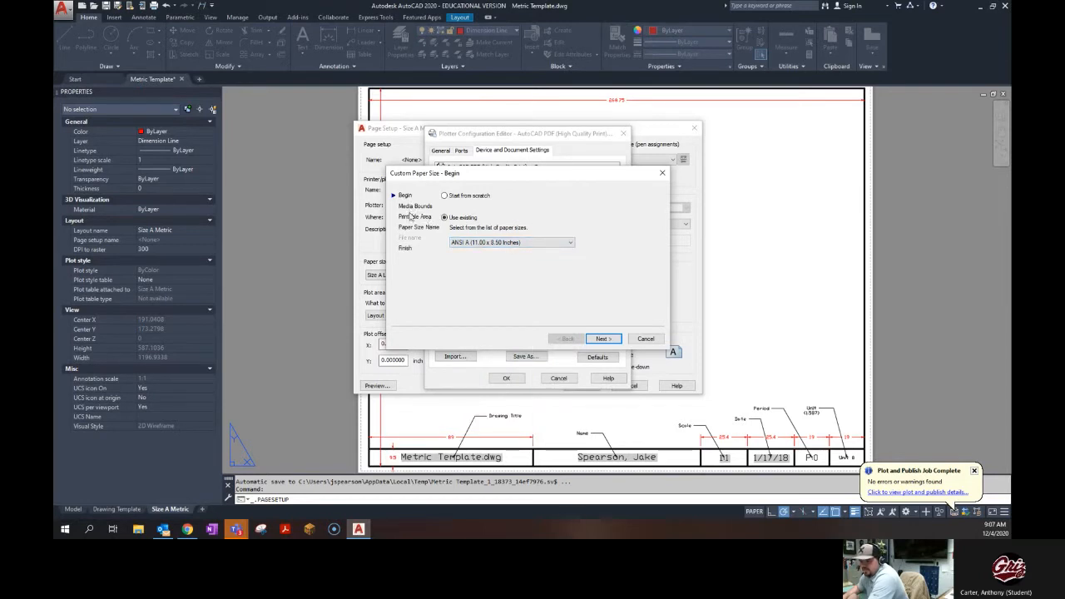
click(605, 340)
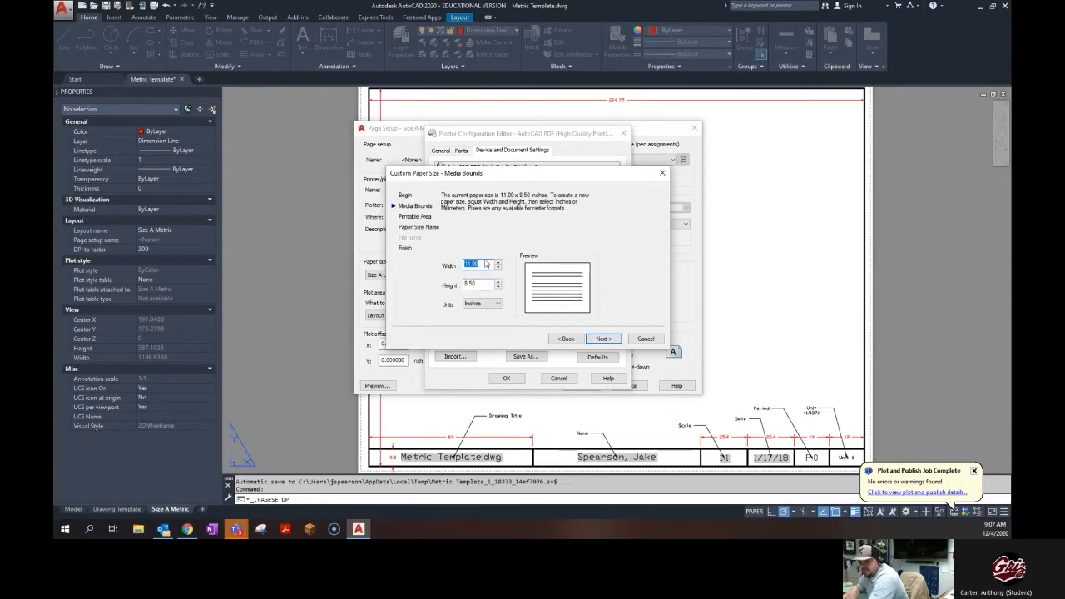
click(604, 339)
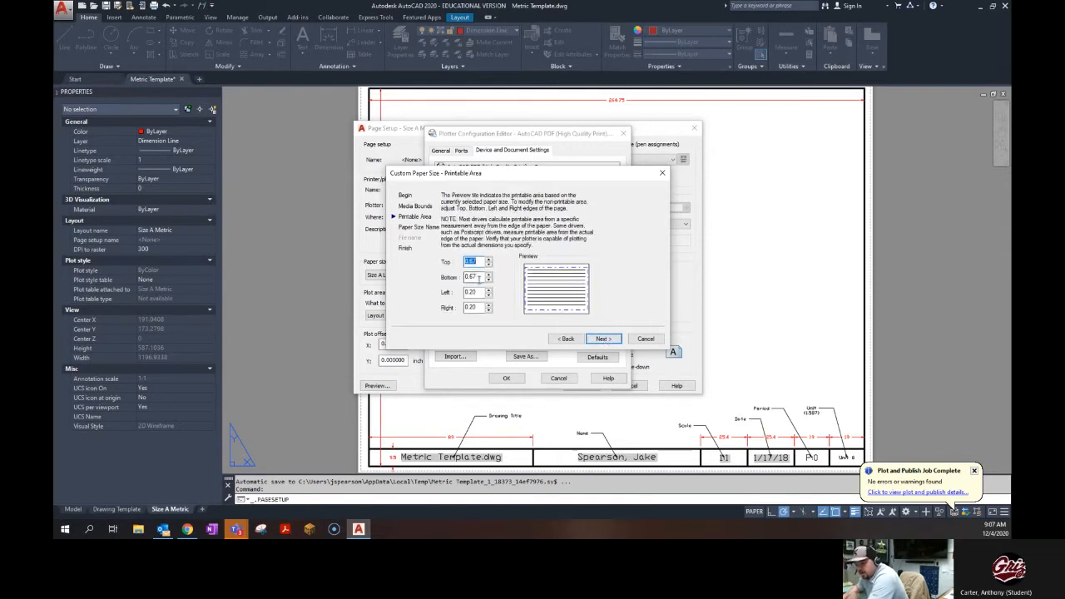
- Set the top, bottom, left and right printable-area margins of the custom paper size to .125 inches
text(.125)
key(Tab)
text(.125)
key(Tab)
text(.125)
key(Tab)
text(.12)
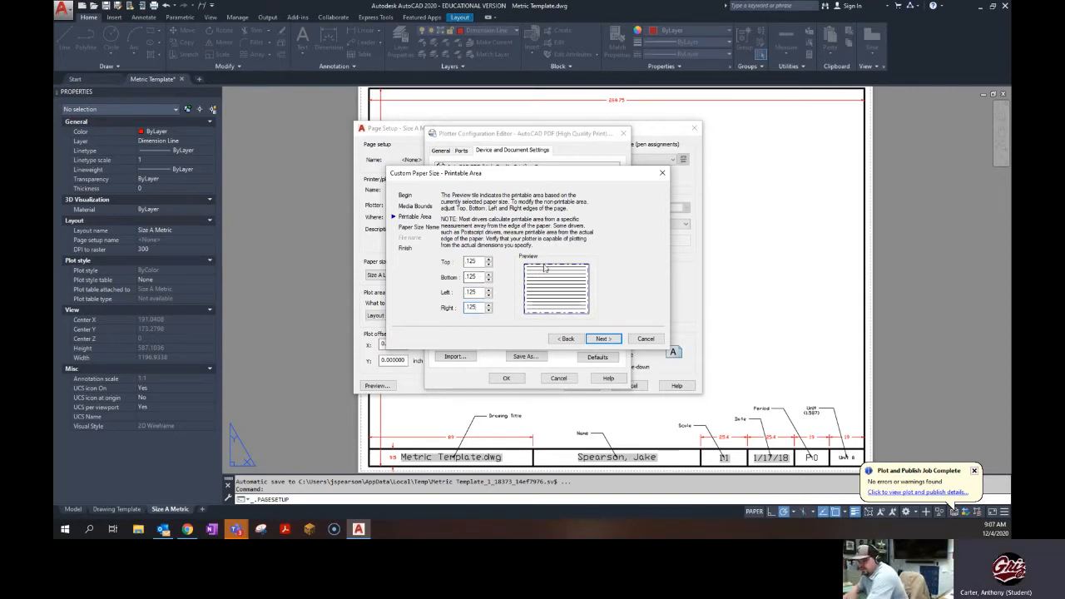
click(604, 339)
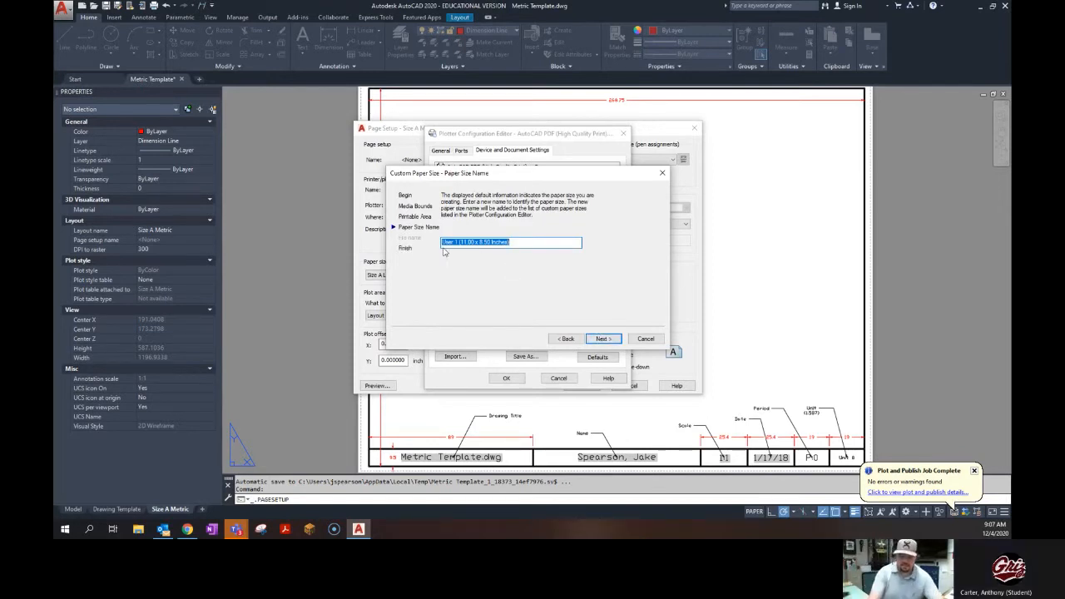
- Name the custom paper size "Size A Layout 2", finish creating it and accept the plotter configuration
text(Size)
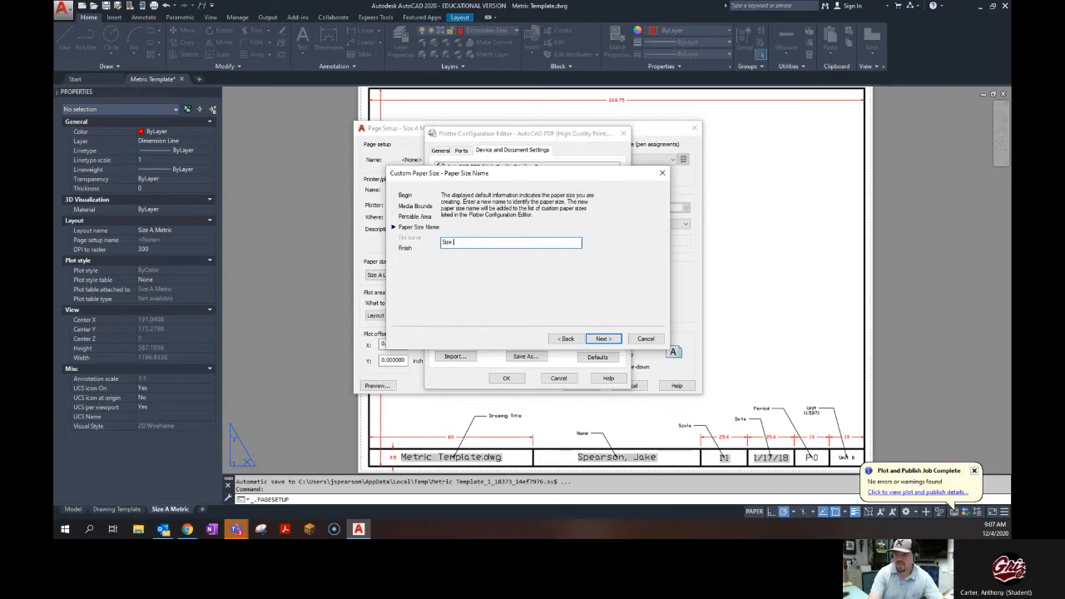
text( A)
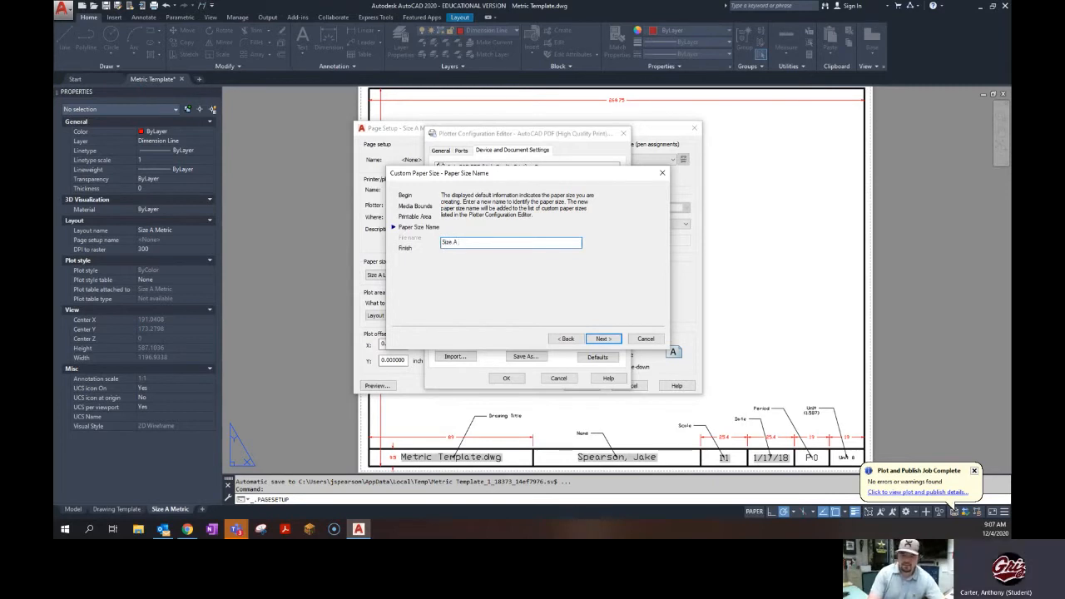
text( Layout 2)
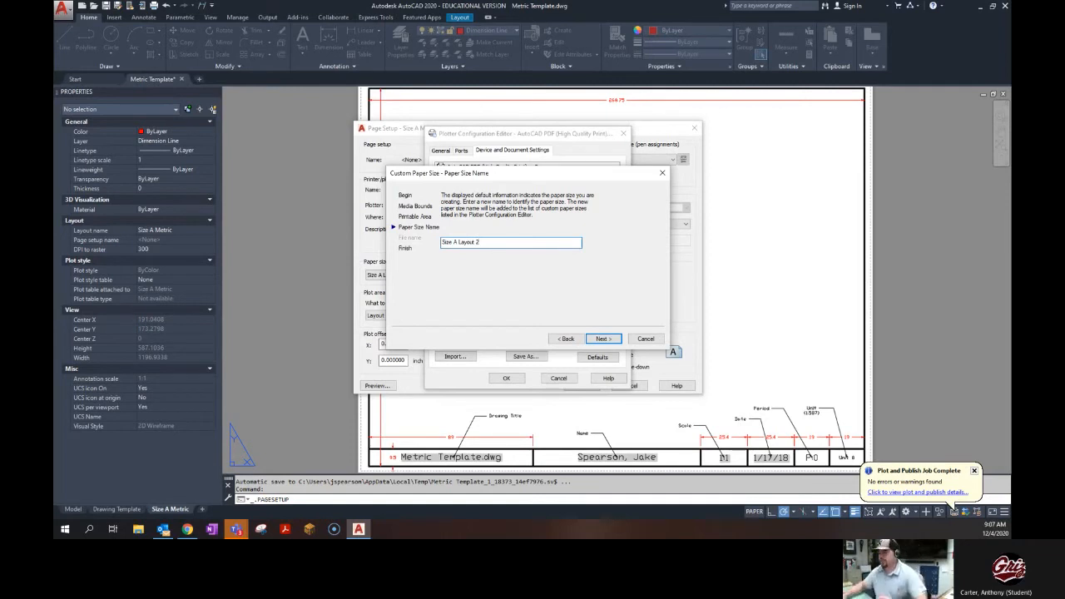
click(605, 339)
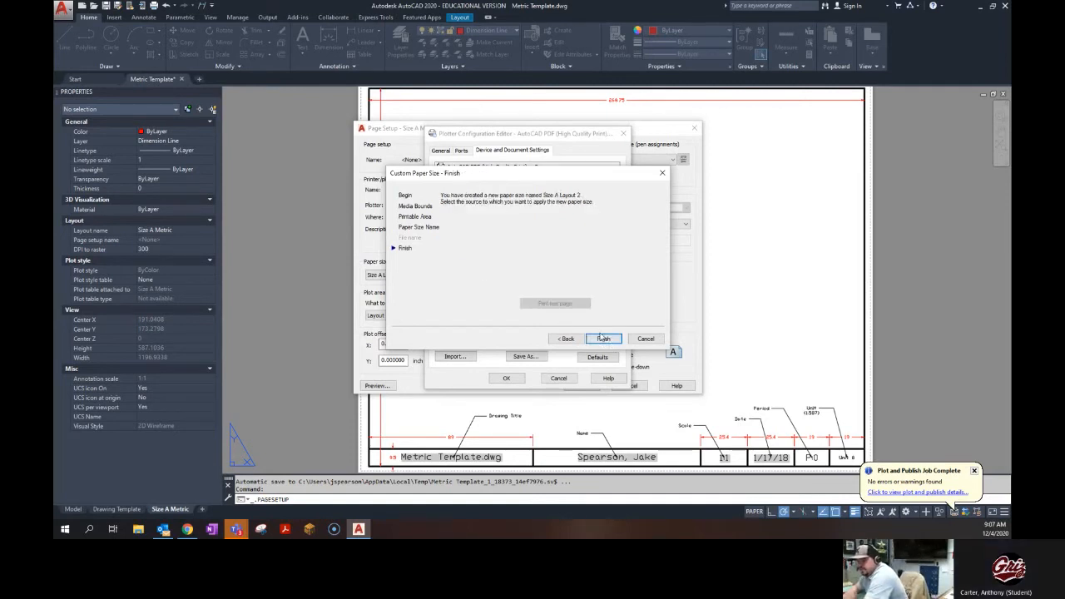
click(605, 339)
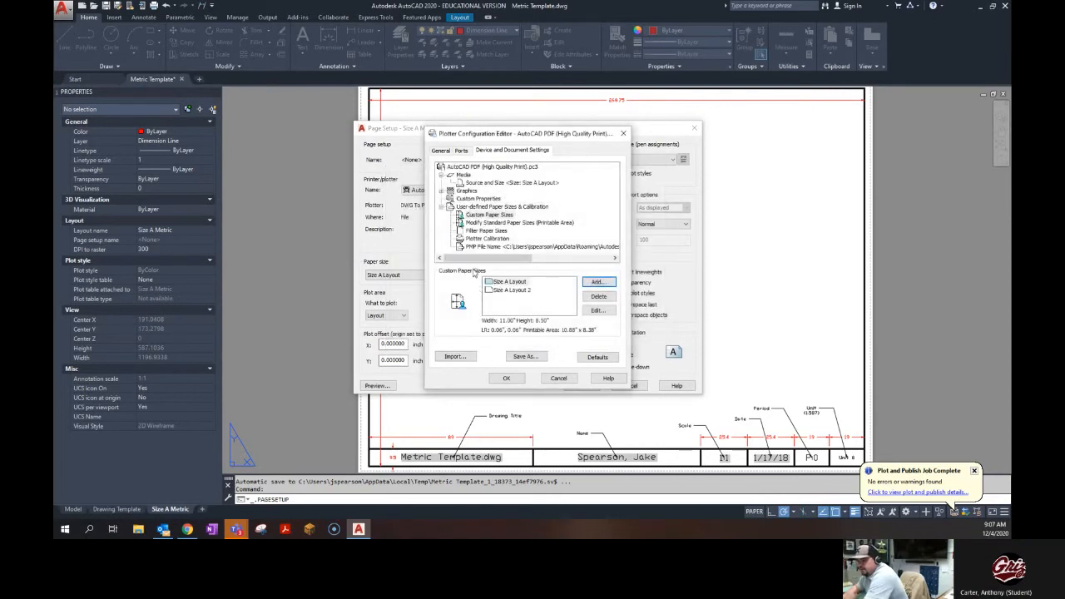
click(506, 378)
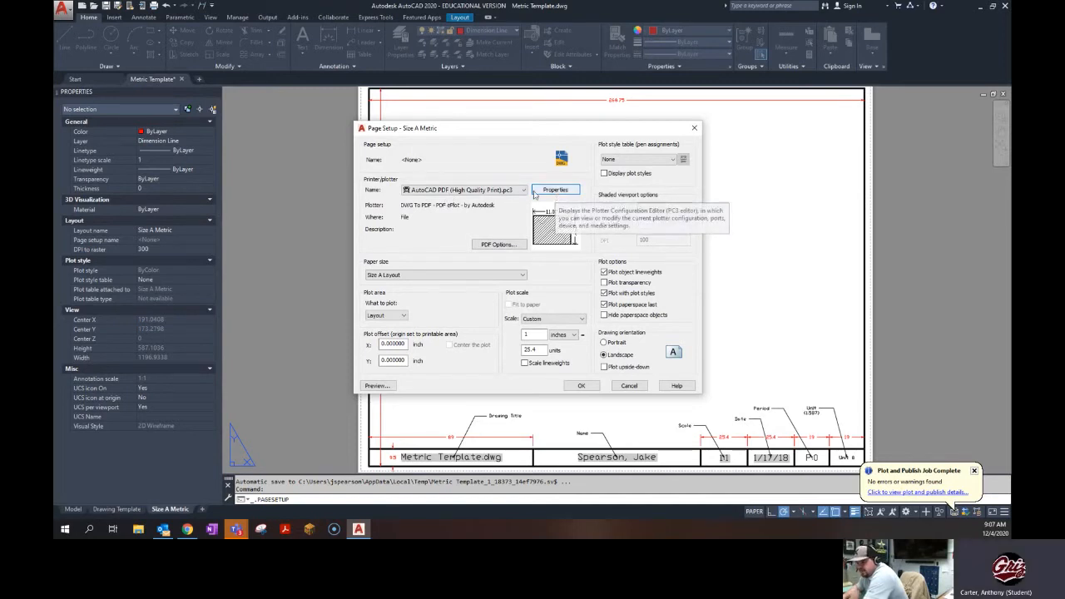
- Switch the plotter to AutoCAD PDF (General Documentation) and back to AutoCAD PDF (High Quality Print)
click(460, 191)
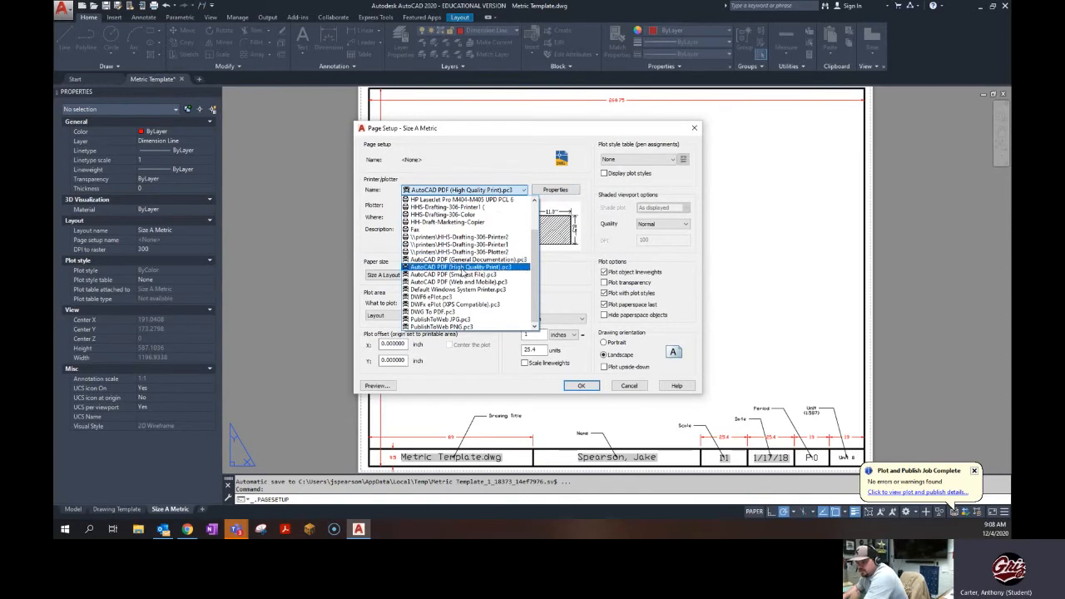
click(462, 259)
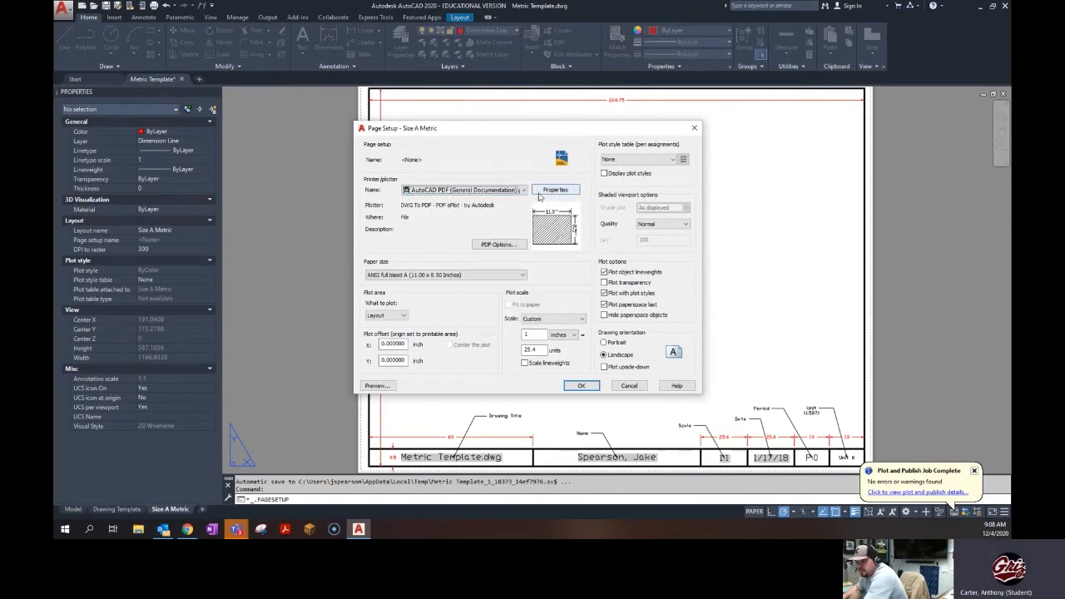
click(510, 192)
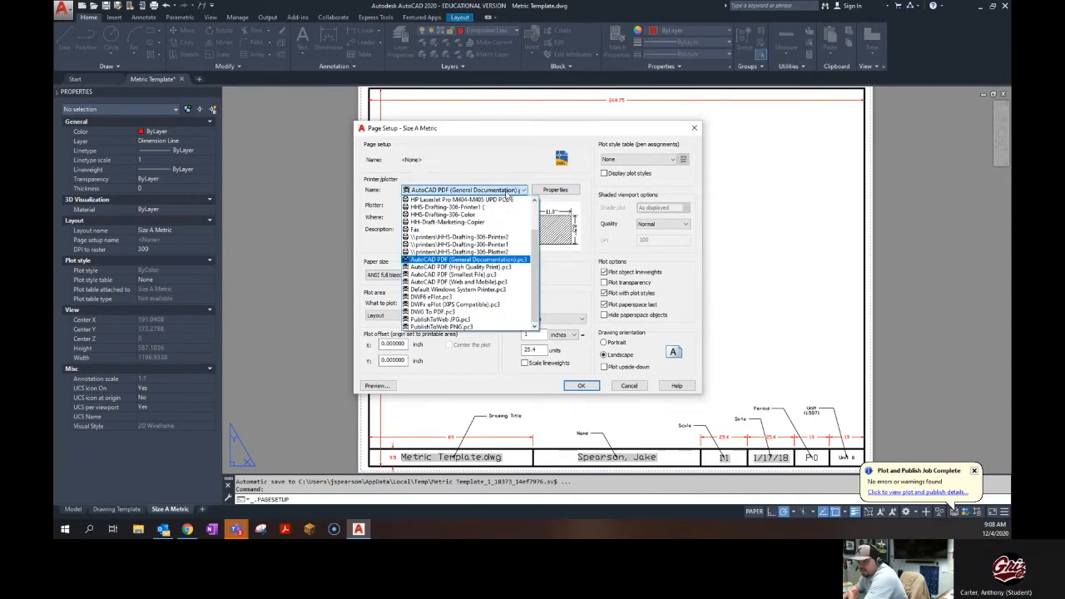
click(464, 267)
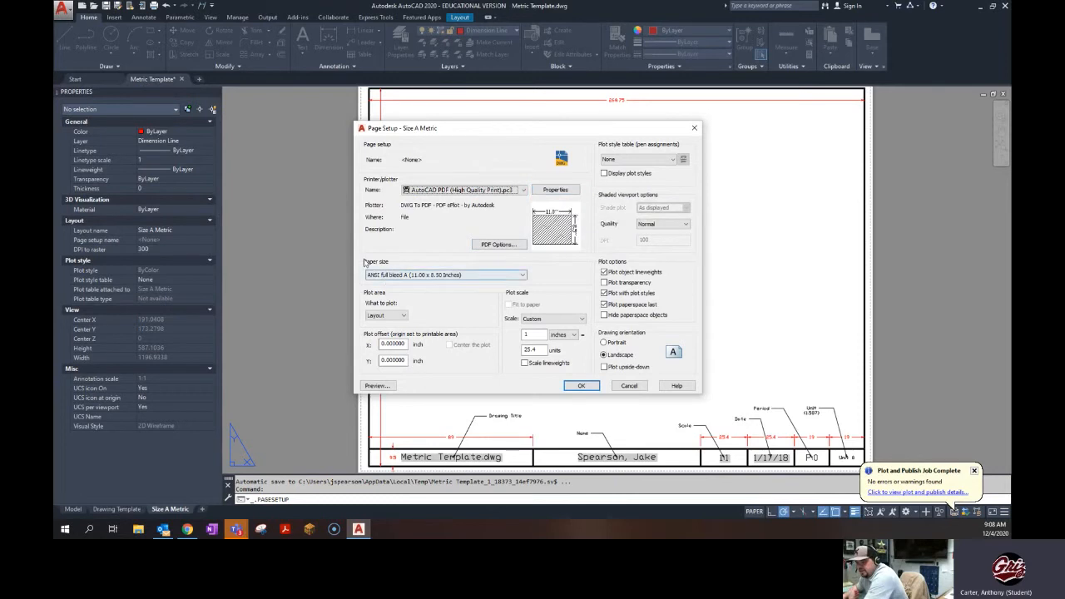
- Set the page setup's paper size to Size A Layout 2, apply it and close the page setup manager
click(431, 276)
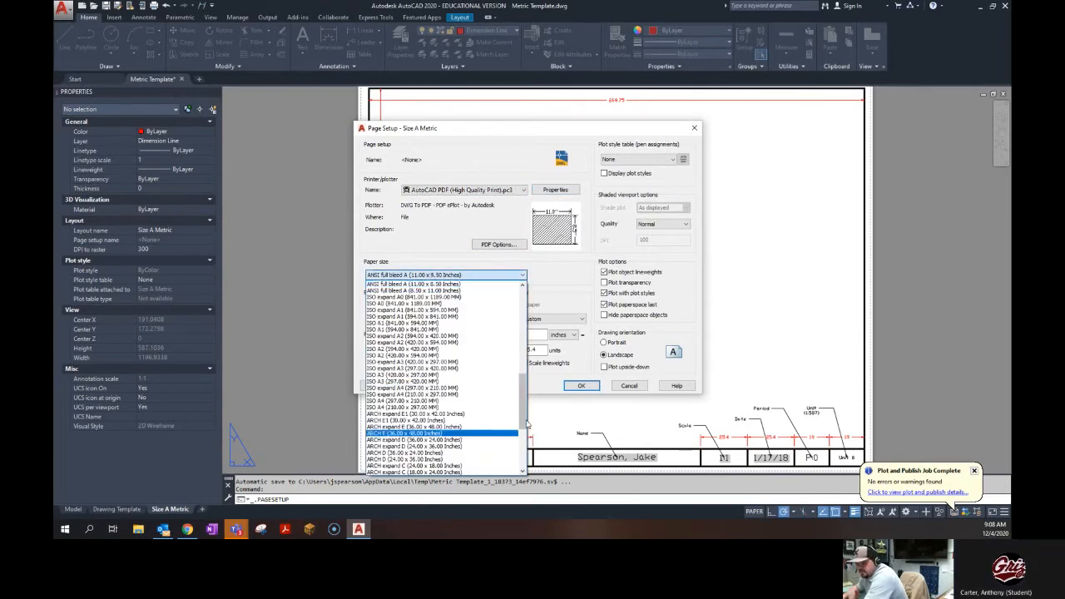
drag(524, 423, 540, 291)
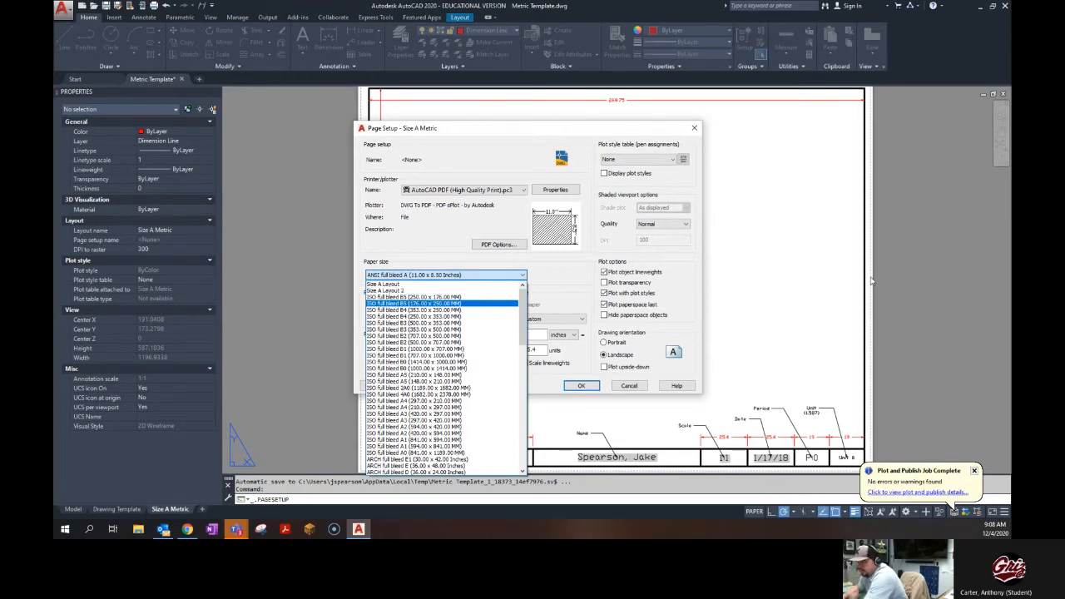
click(386, 290)
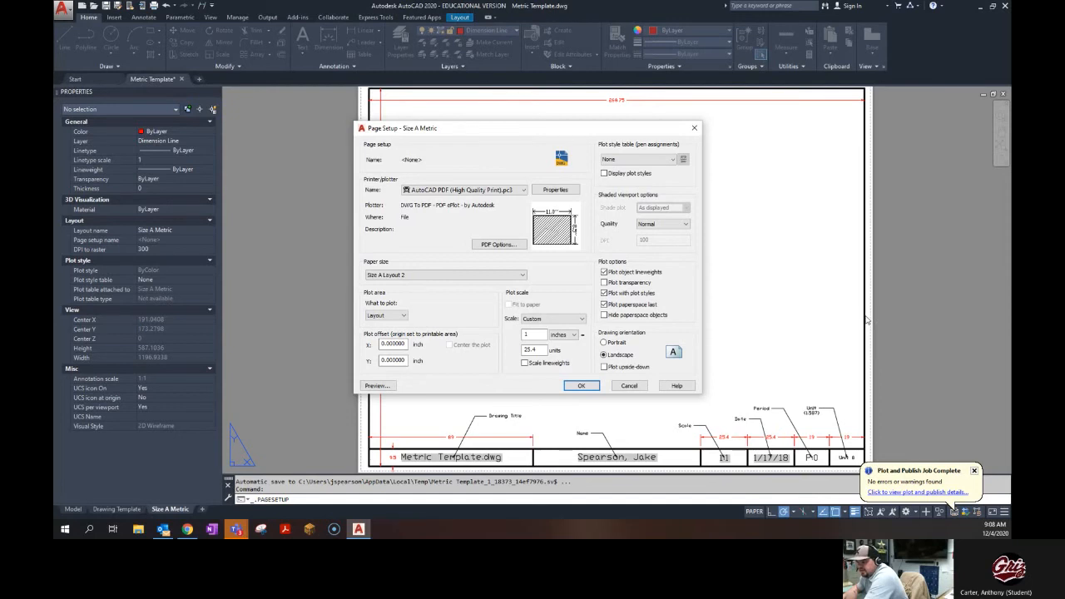
click(581, 386)
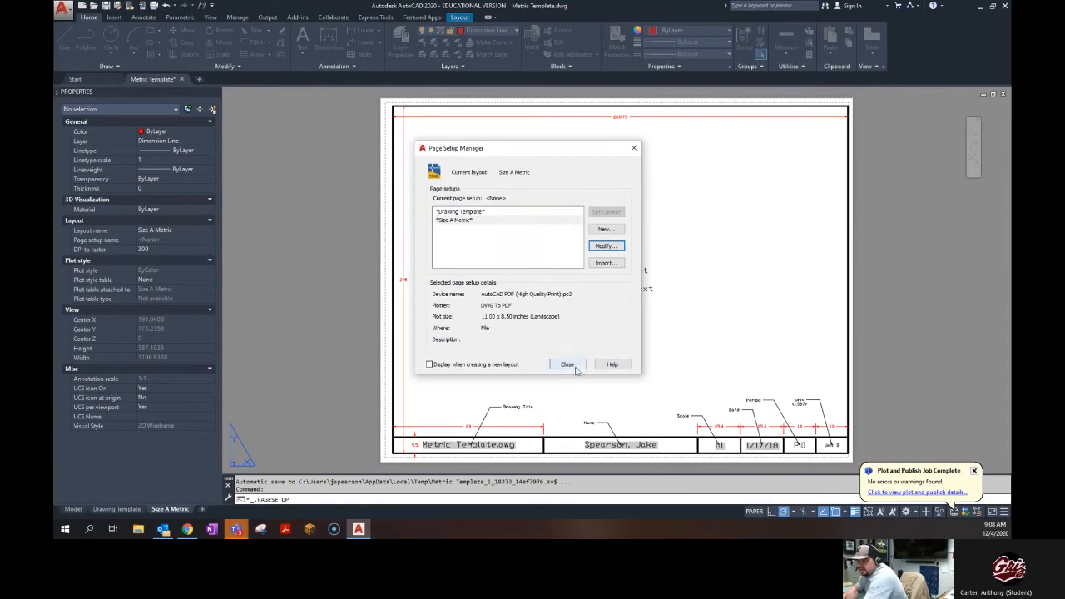
click(567, 364)
- Move the whole border, title block, dimensions and text by the border's lower-left corner to just inside the printable area's lower-left corner
scroll(848, 450, up, 5)
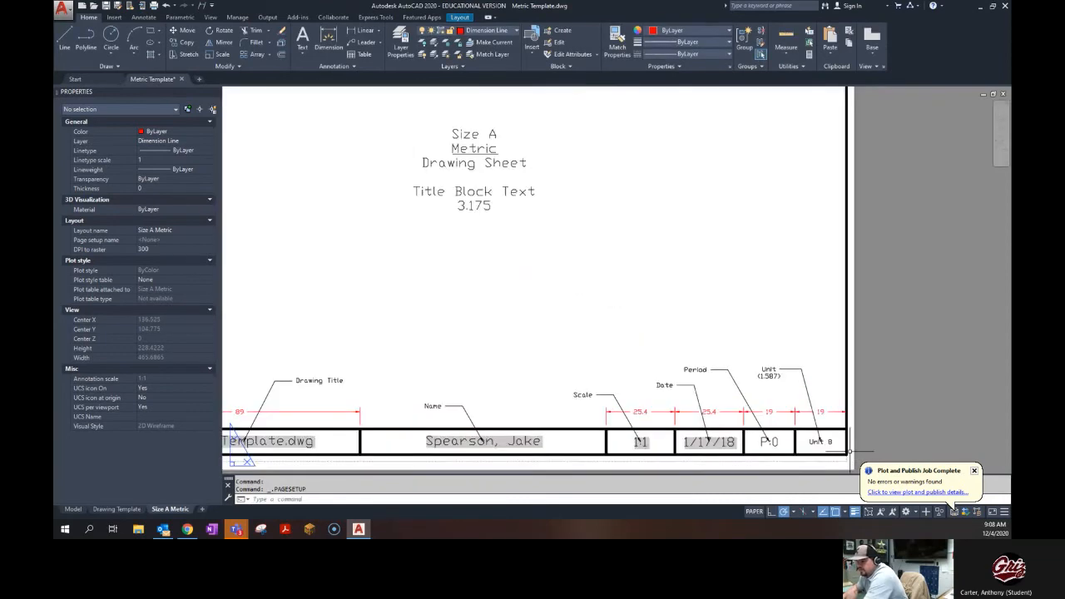
scroll(847, 450, down, 5)
click(852, 460)
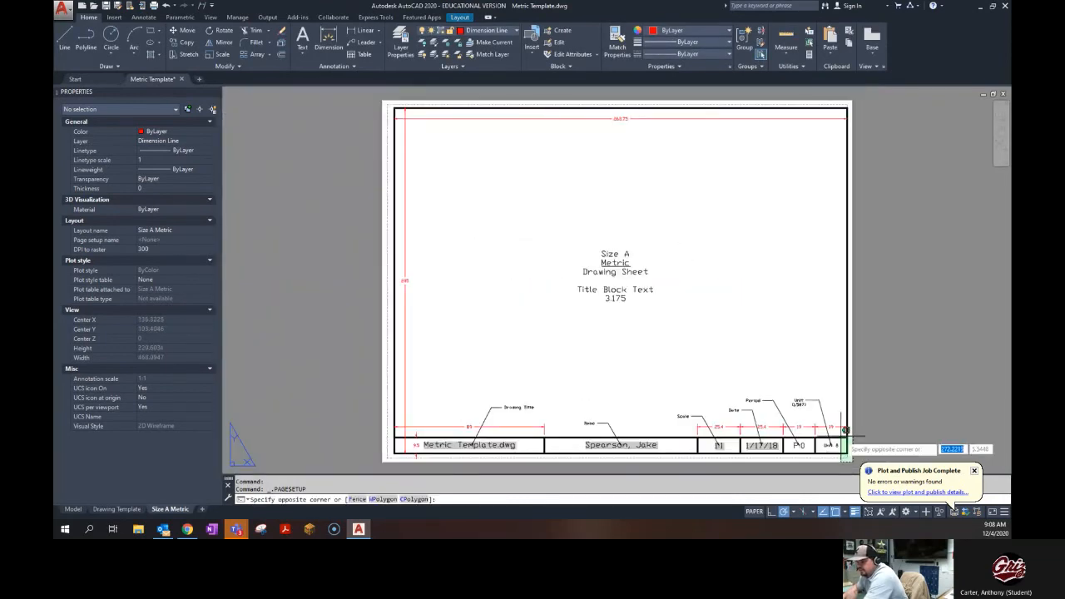
click(338, 88)
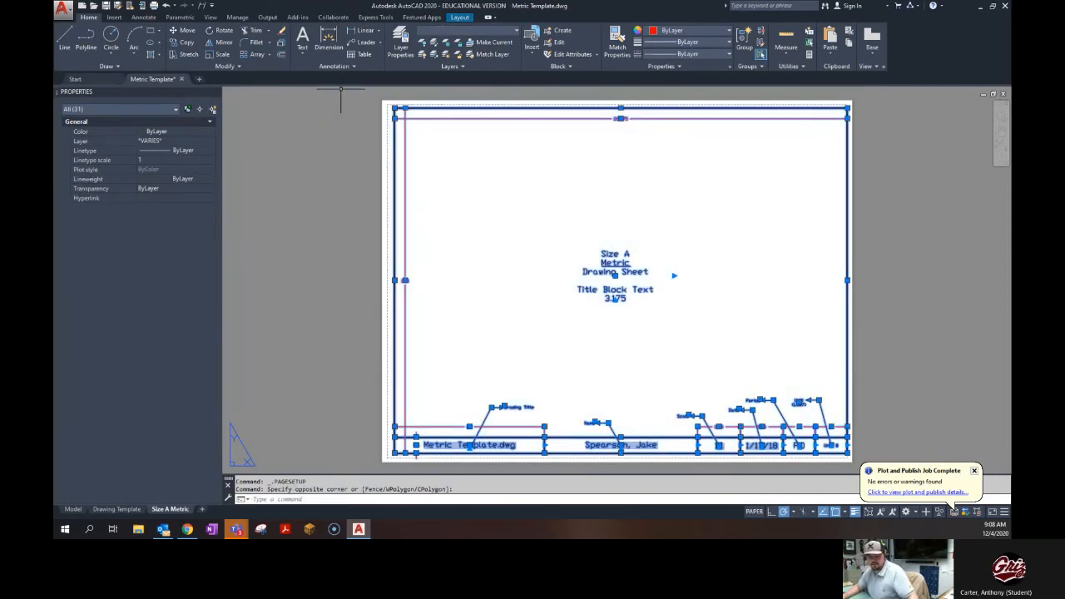
text(m)
key(Return)
scroll(402, 467, up, 5)
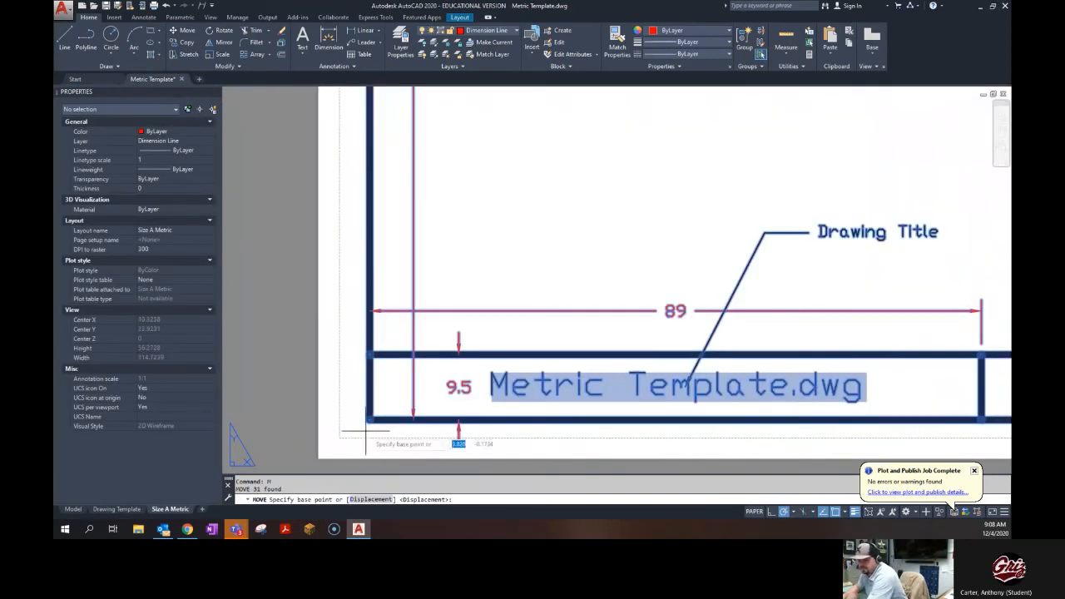
click(370, 420)
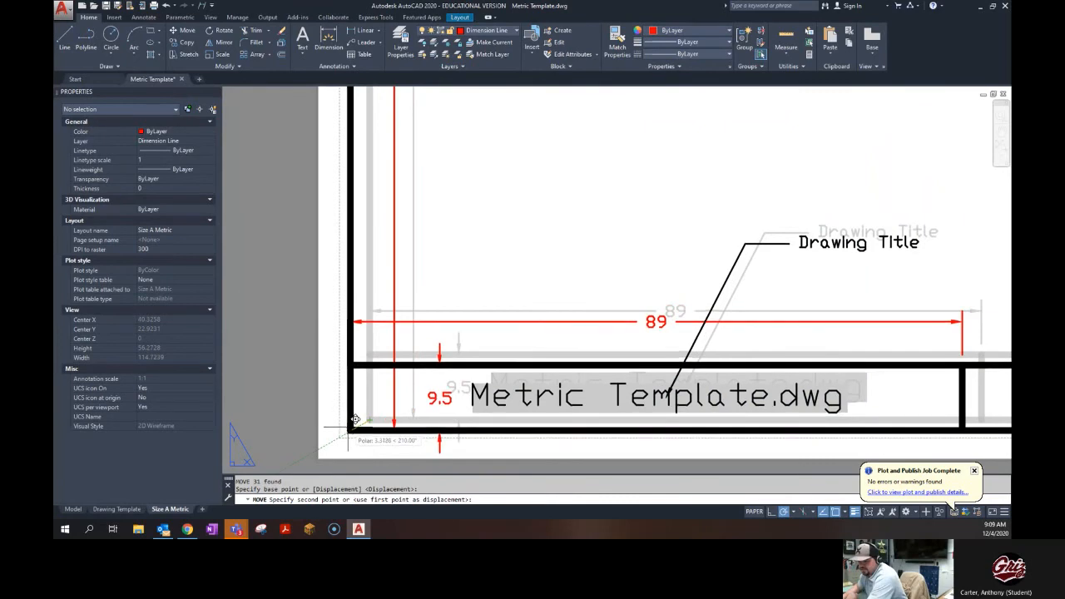
scroll(353, 421, up, 4)
scroll(350, 424, down, 2)
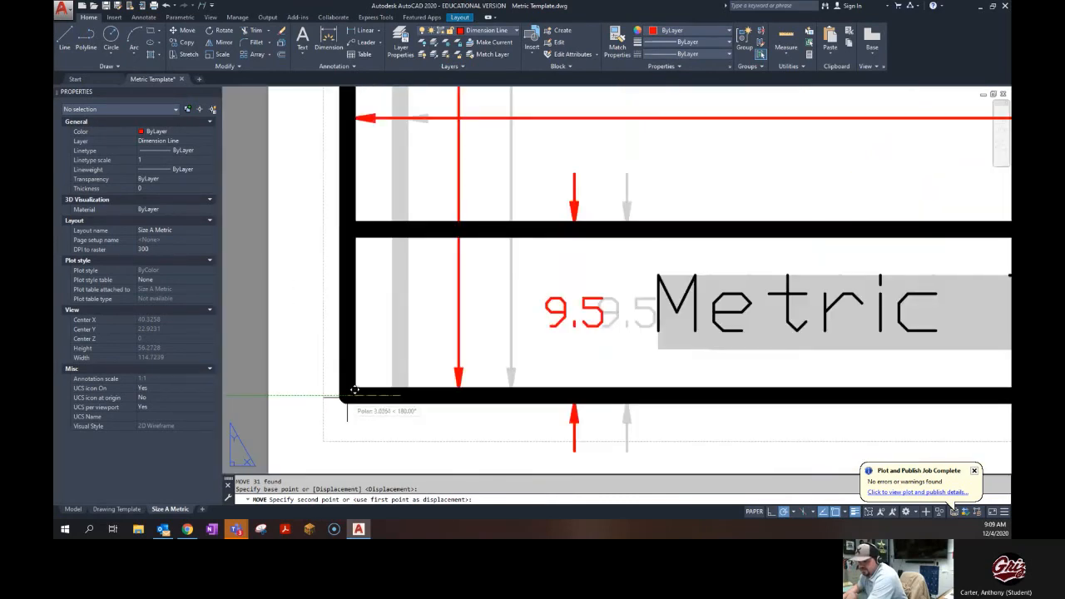
click(350, 404)
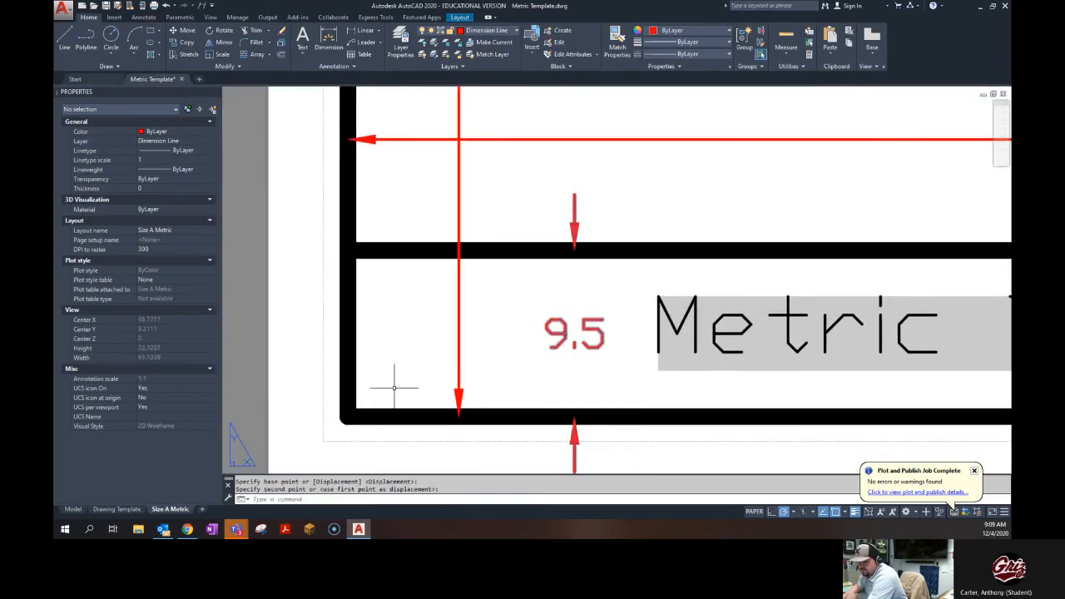
- Begin another move of the entire border, title block and annotations, taking the border's upper-right corner as the base point
scroll(632, 401, down, 5)
middle_drag(914, 390, 689, 375)
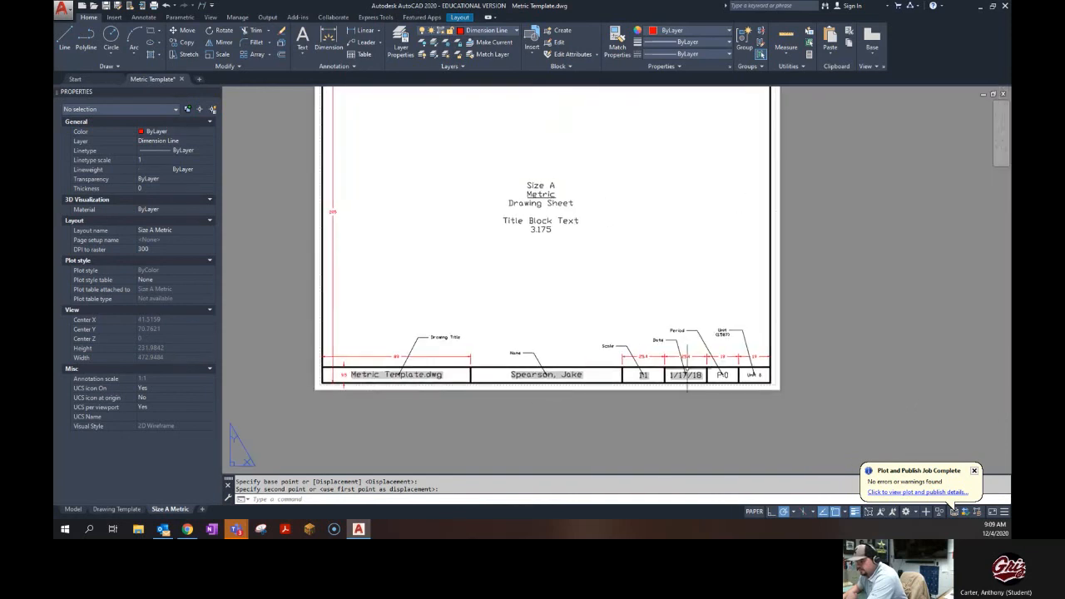
middle_drag(746, 271, 745, 364)
middle_drag(759, 407, 838, 317)
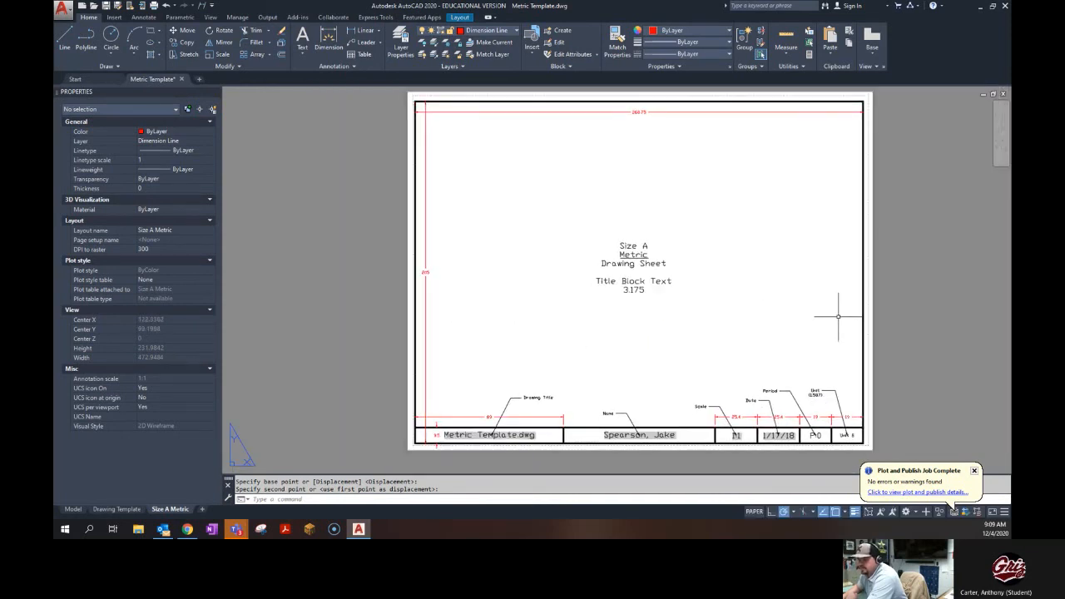
click(868, 435)
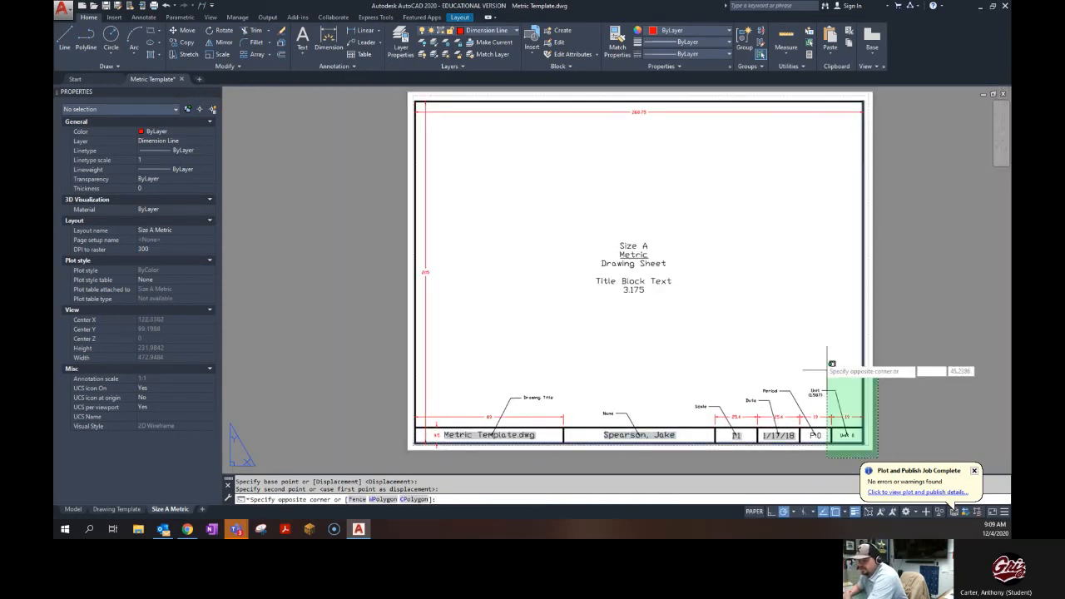
click(401, 95)
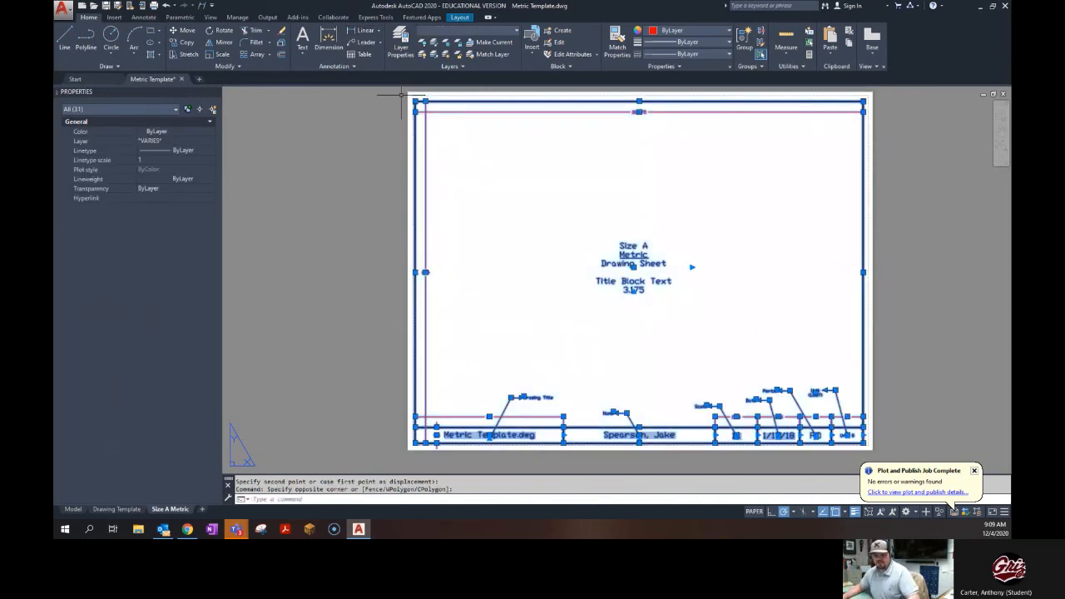
text(m)
key(Return)
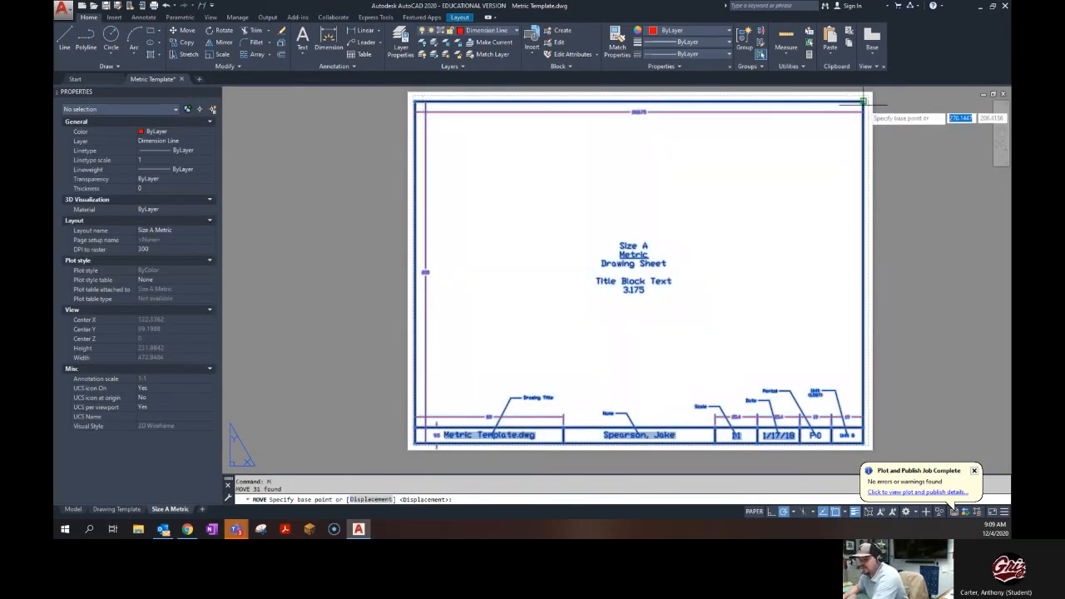
click(865, 99)
scroll(871, 95, up, 3)
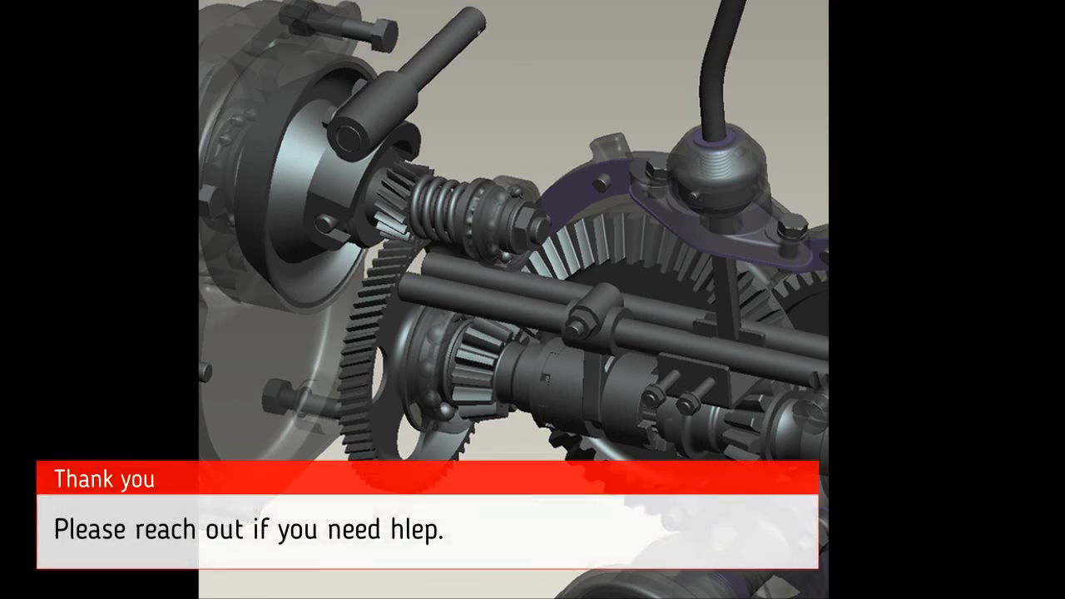